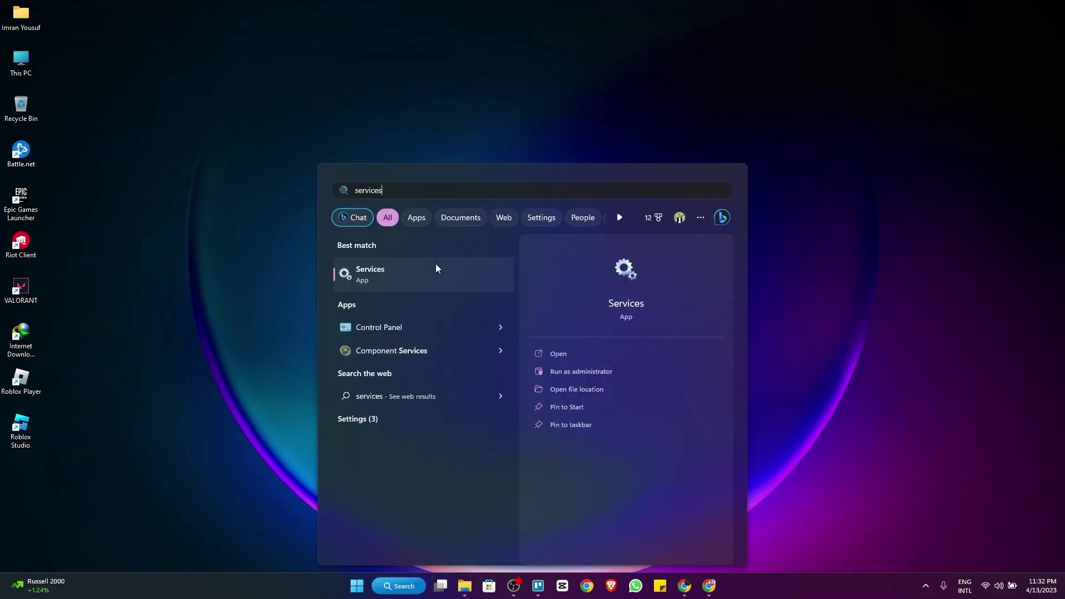
Launch the Services app from the 'services' search results.
{"action": "left_click", "coordinate": [435, 263]}
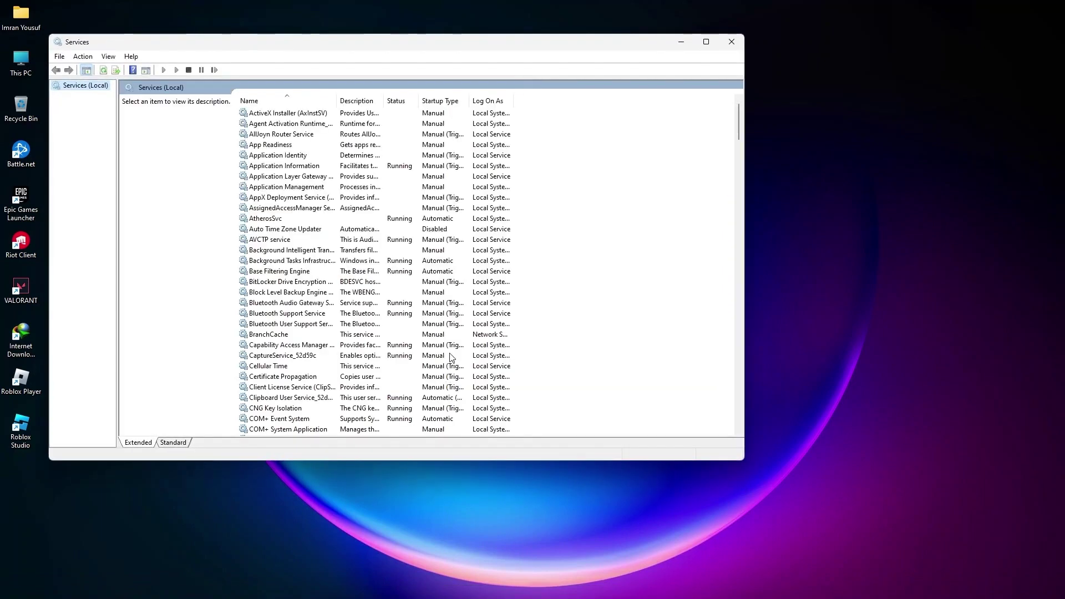
Set the vgc service's startup type to Automatic in its Properties.
{"action": "left_click", "coordinate": [464, 282]}
{"action": "key", "text": "v"}
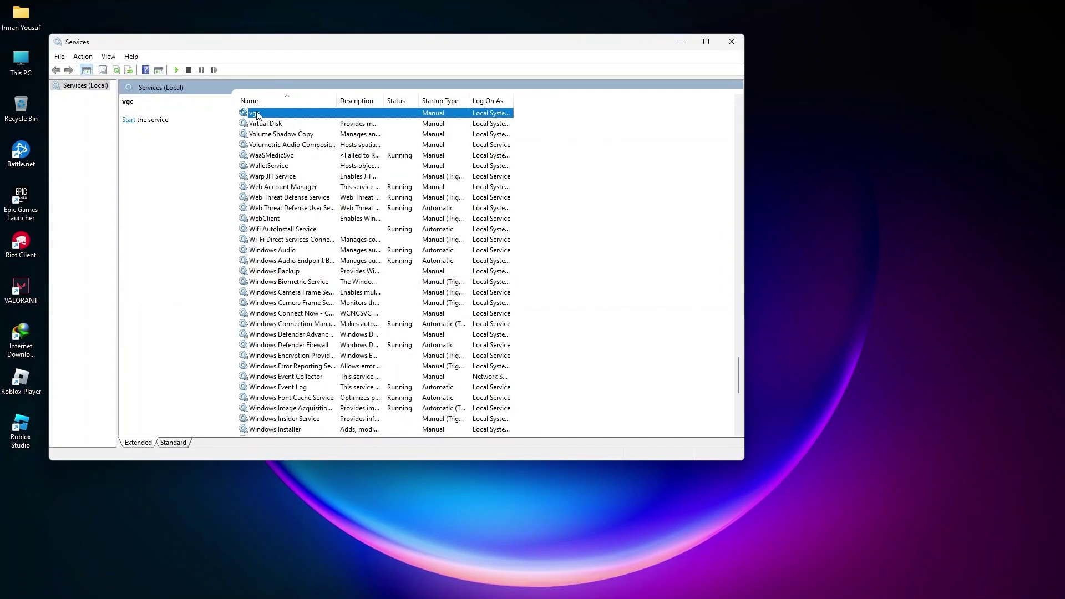
{"action": "double_click", "coordinate": [294, 115]}
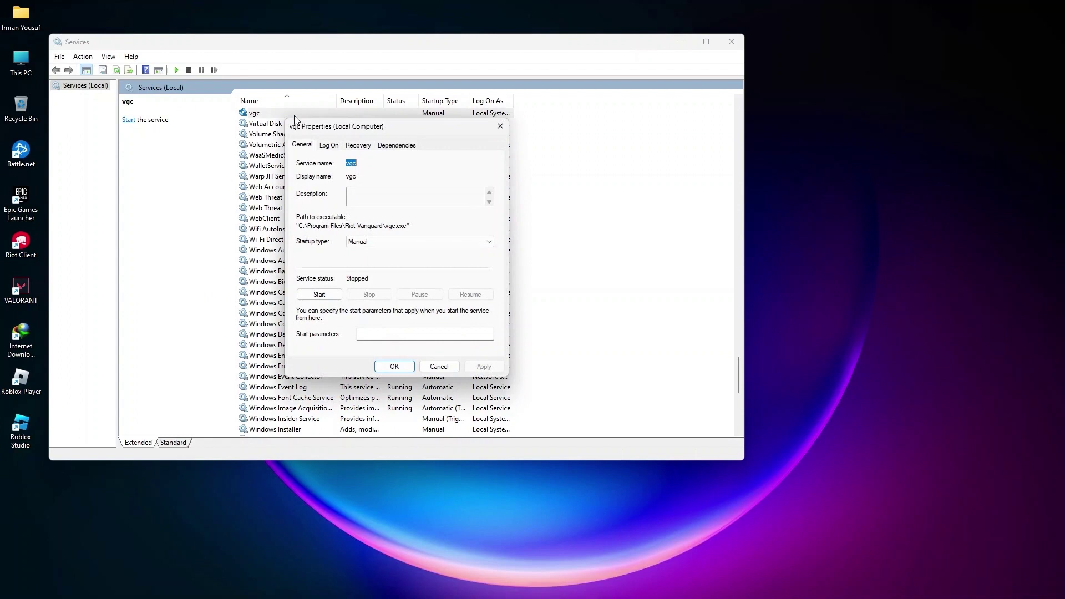
{"action": "left_click", "coordinate": [420, 241]}
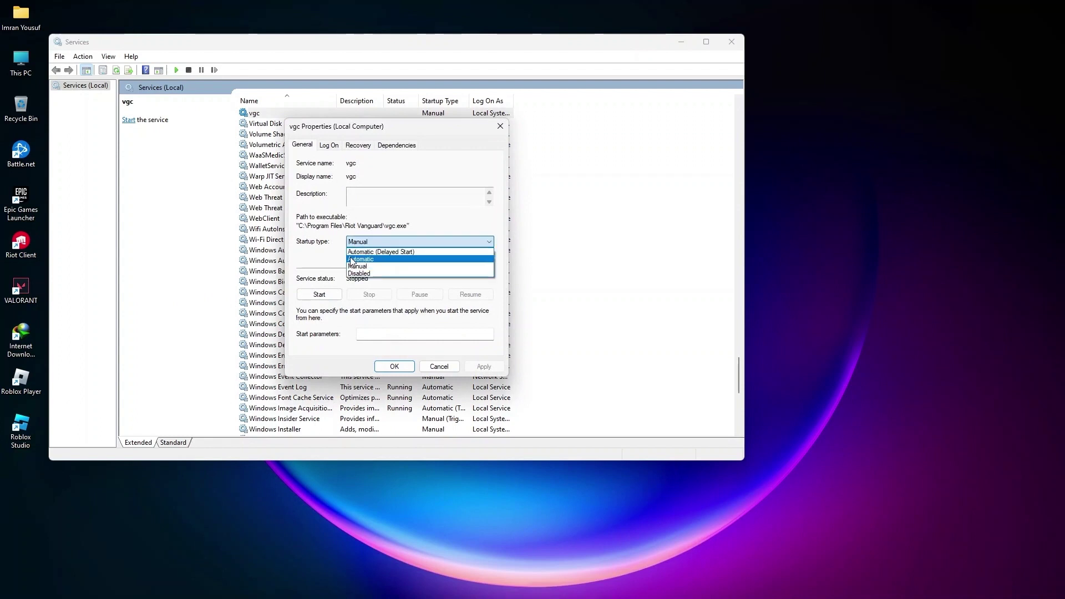
{"action": "left_click", "coordinate": [360, 259]}
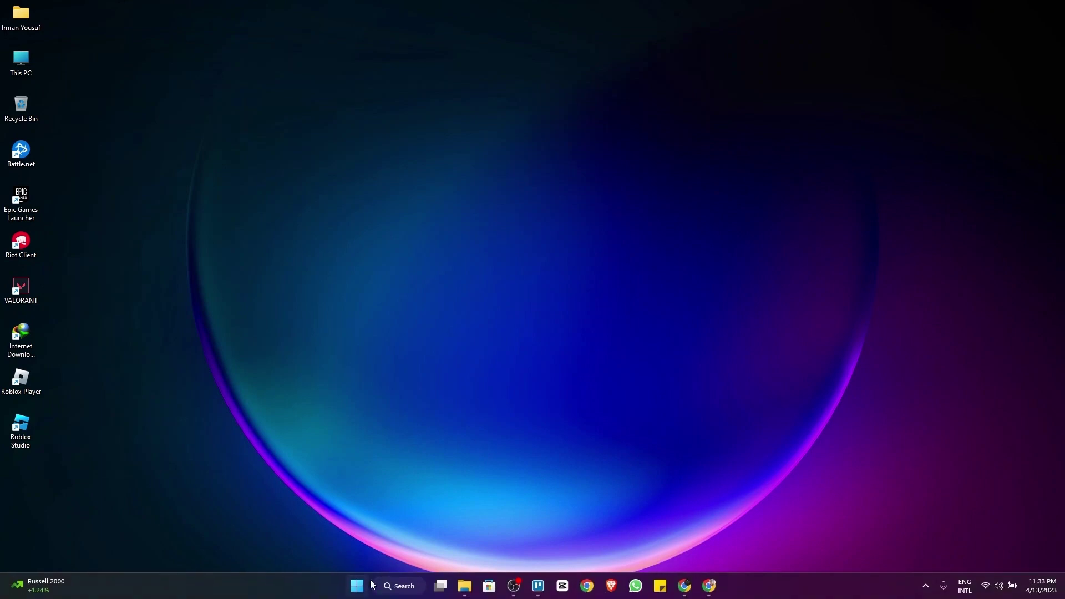
Search 'command' and run Command Prompt as administrator.
{"action": "left_click", "coordinate": [398, 593]}
{"action": "type", "text": "command"}
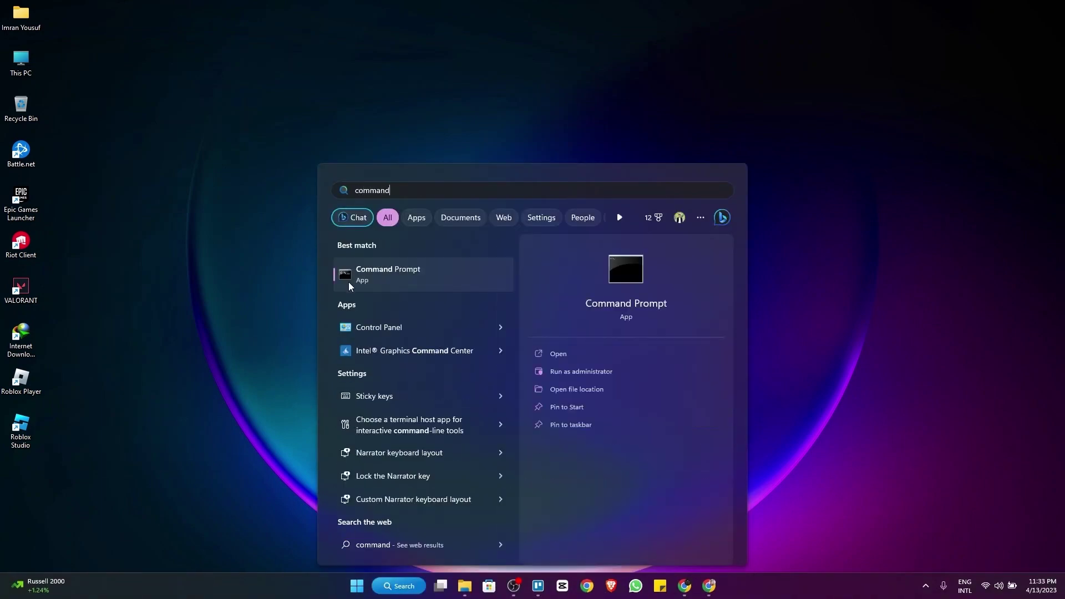
{"action": "right_click", "coordinate": [450, 273]}
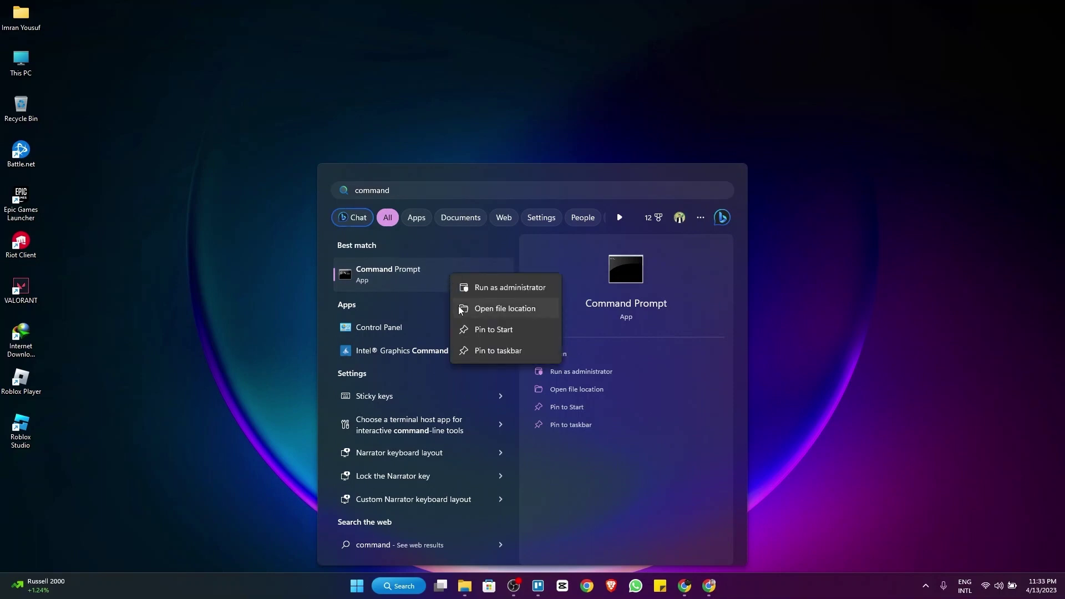
{"action": "left_click", "coordinate": [470, 289]}
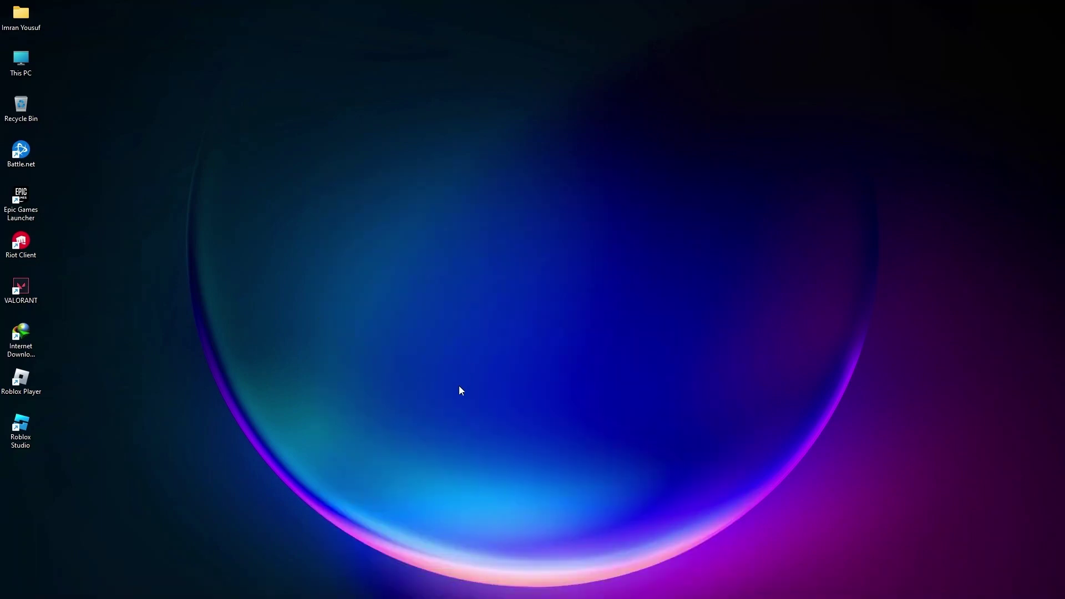
{"action": "type", "text": "ip co"}
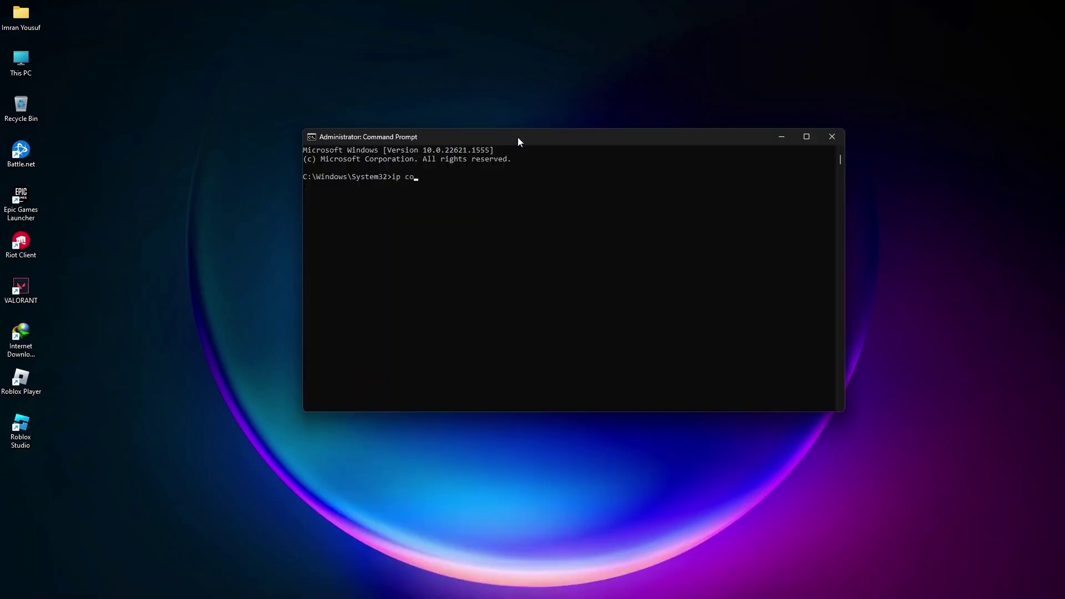
Run 'ipconfig /flushdns' and 'netsh winsock reset' in the admin console.
{"action": "key", "text": "BackSpace"}
{"action": "key", "text": "BackSpace"}
{"action": "key", "text": "BackSpace"}
{"action": "type", "text": "c"}
{"action": "type", "text": "onfigf"}
{"action": "type", "text": "lushdns"}
{"action": "key", "text": "Escape"}
{"action": "type", "text": "netsh winsock reset"}
{"action": "key", "text": "BackSpace"}
{"action": "key", "text": "BackSpace"}
{"action": "key", "text": "BackSpace"}
{"action": "key", "text": "BackSpace"}
{"action": "key", "text": "BackSpace"}
{"action": "key", "text": "BackSpace"}
{"action": "key", "text": "BackSpace"}
{"action": "key", "text": "BackSpace"}
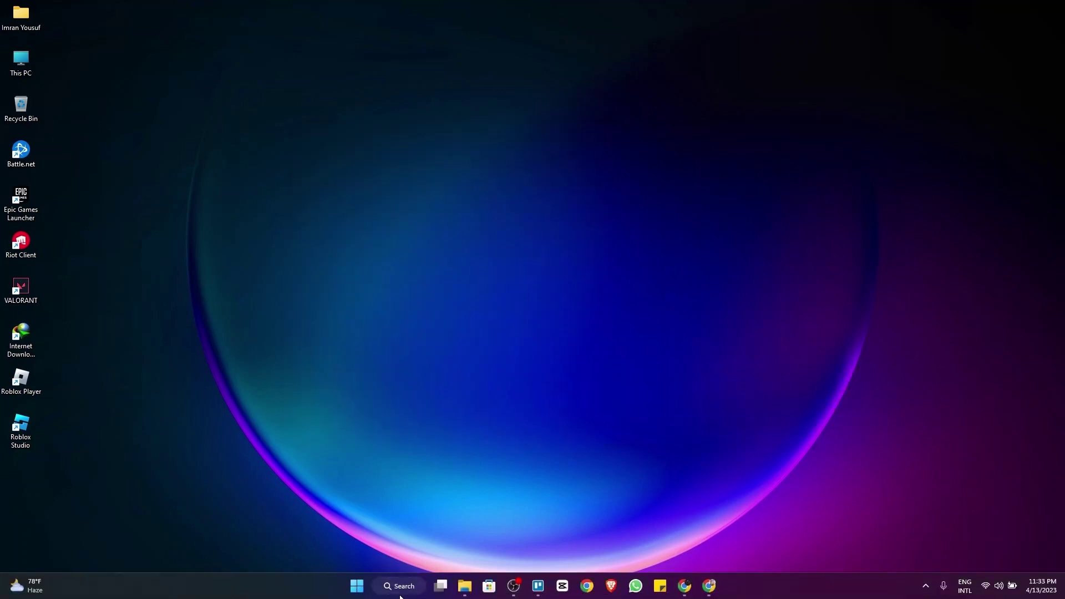
Choose Restart from the Start menu's power options.
{"action": "left_click", "coordinate": [357, 585]}
{"action": "left_click", "coordinate": [667, 547]}
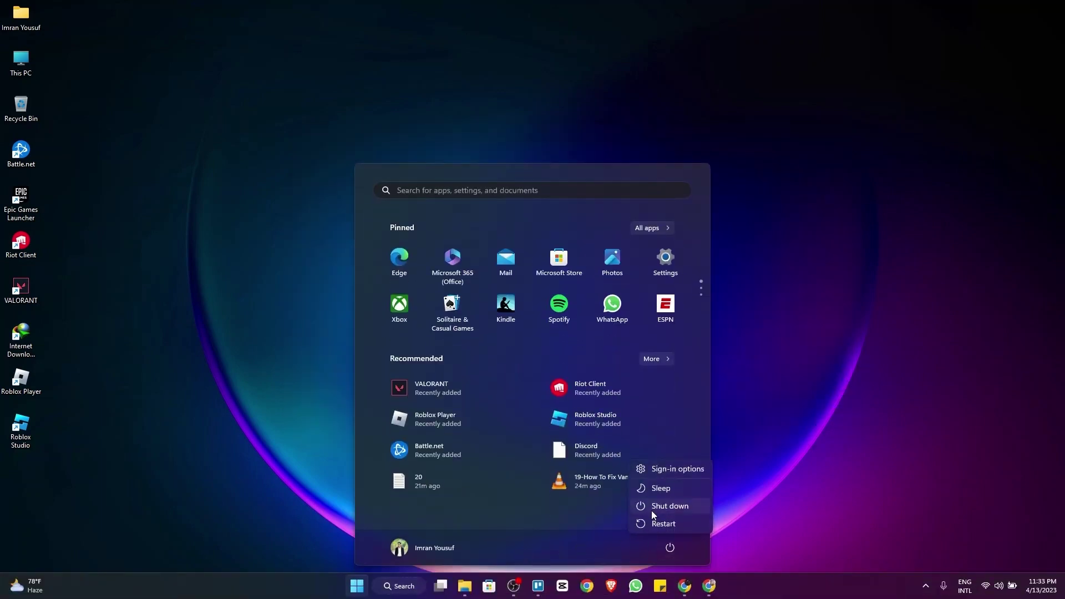
{"action": "left_click", "coordinate": [657, 526]}
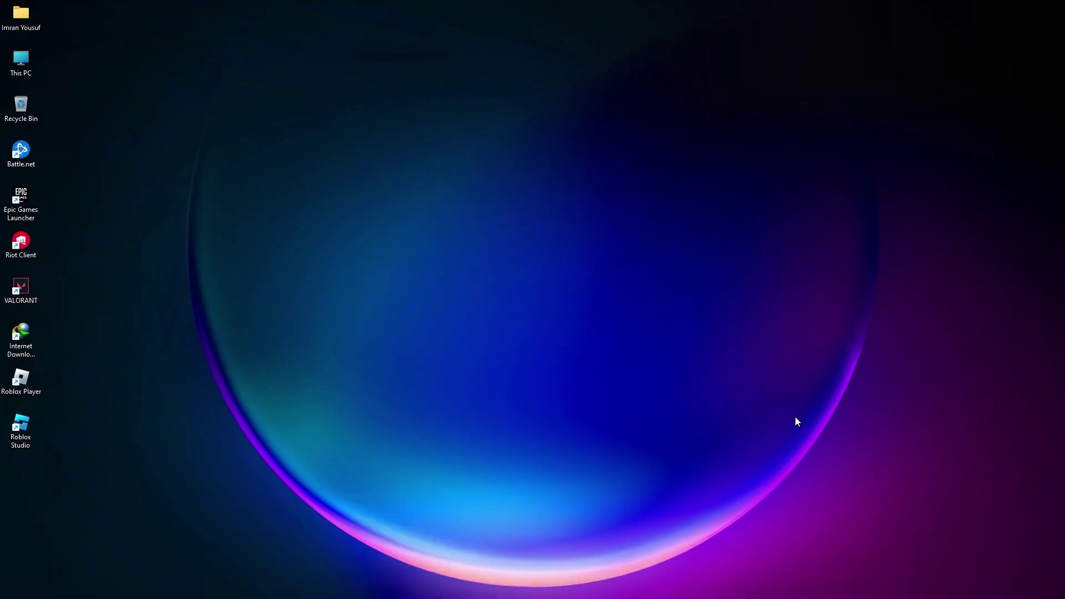